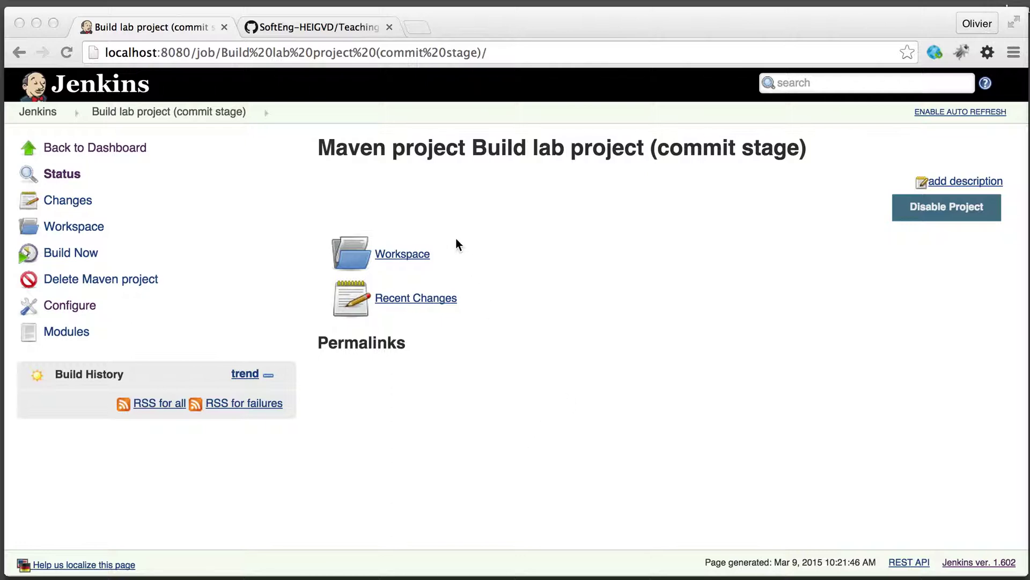
Step: Open the global system configuration page of Jenkins
{"action": "left_click", "coordinate": [37, 113]}
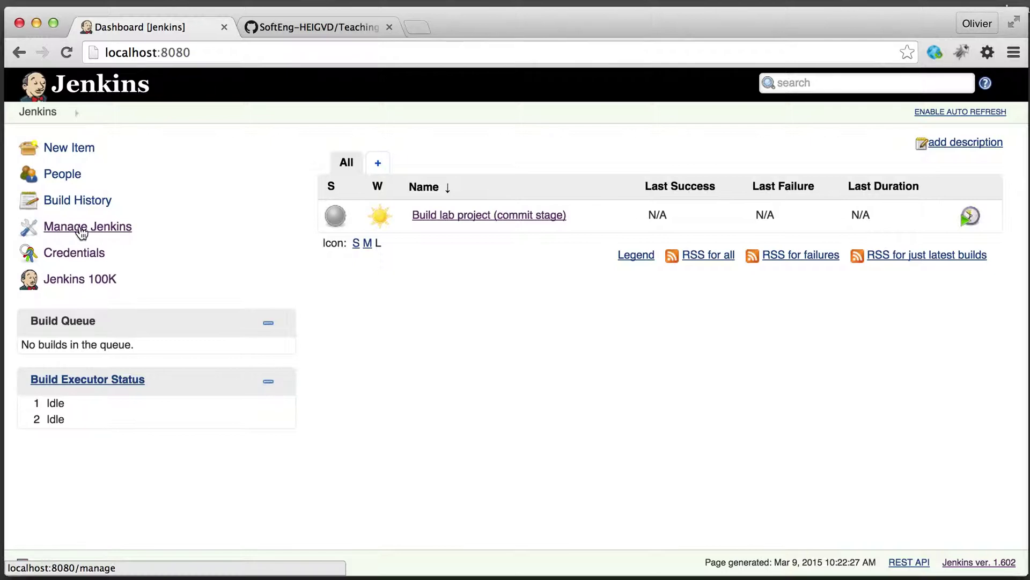
{"action": "left_click", "coordinate": [82, 228]}
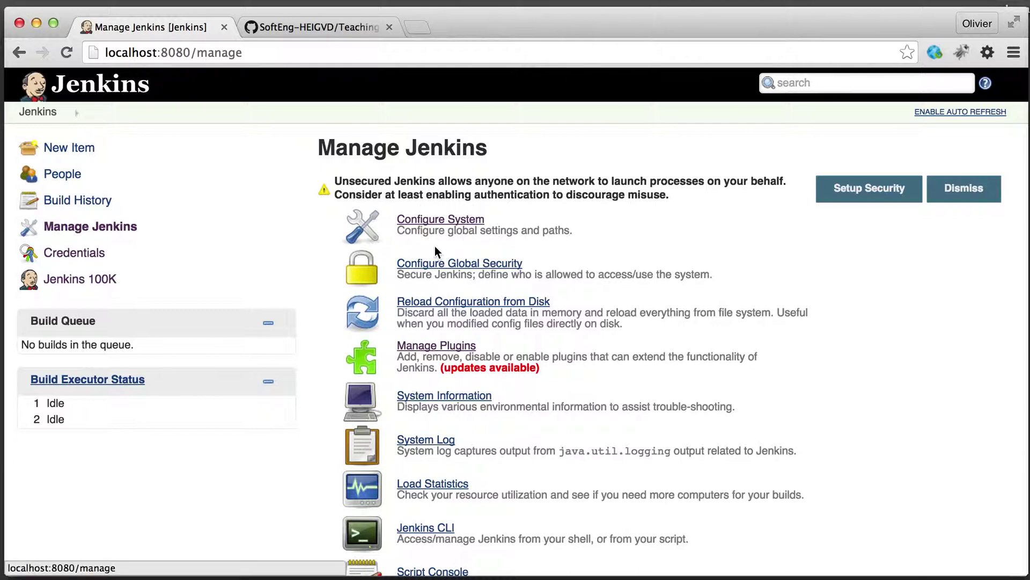
{"action": "left_click", "coordinate": [427, 221]}
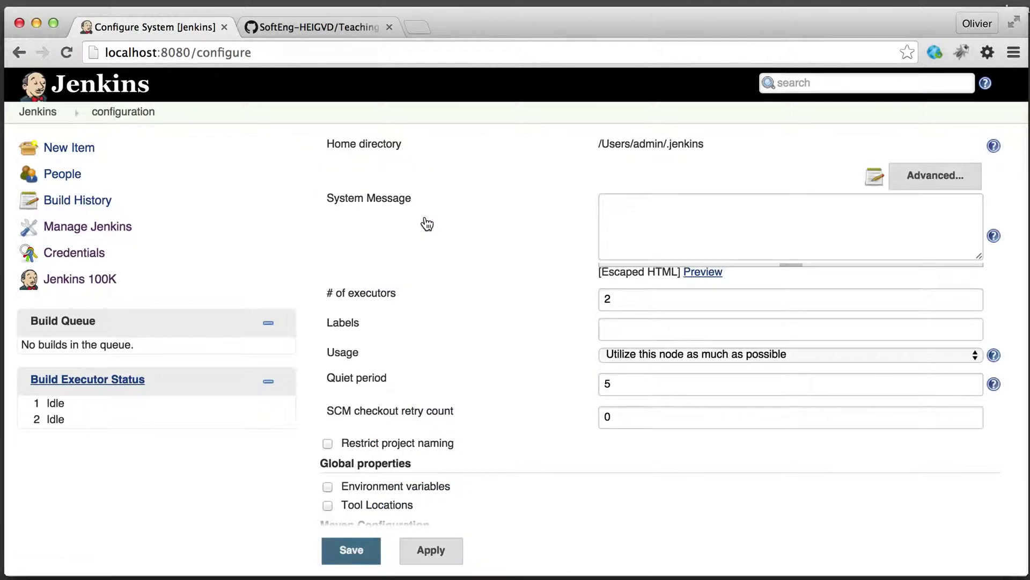
Step: Add a Maven installation named "System maven" with automatic installation turned off
{"action": "scroll", "coordinate": [469, 267], "scroll_direction": "down", "scroll_amount": 1}
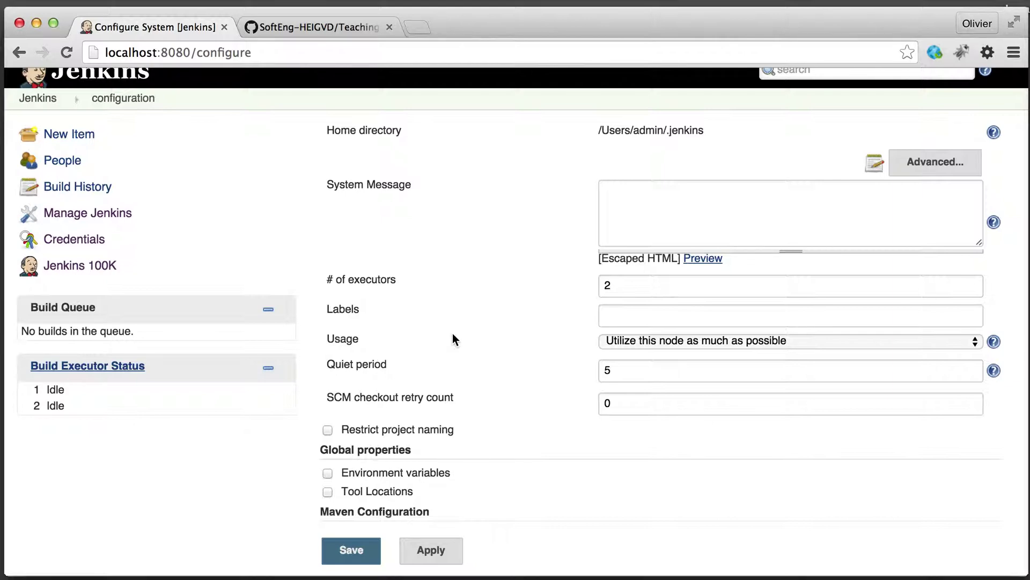
{"action": "scroll", "coordinate": [483, 363], "scroll_direction": "down", "scroll_amount": 5}
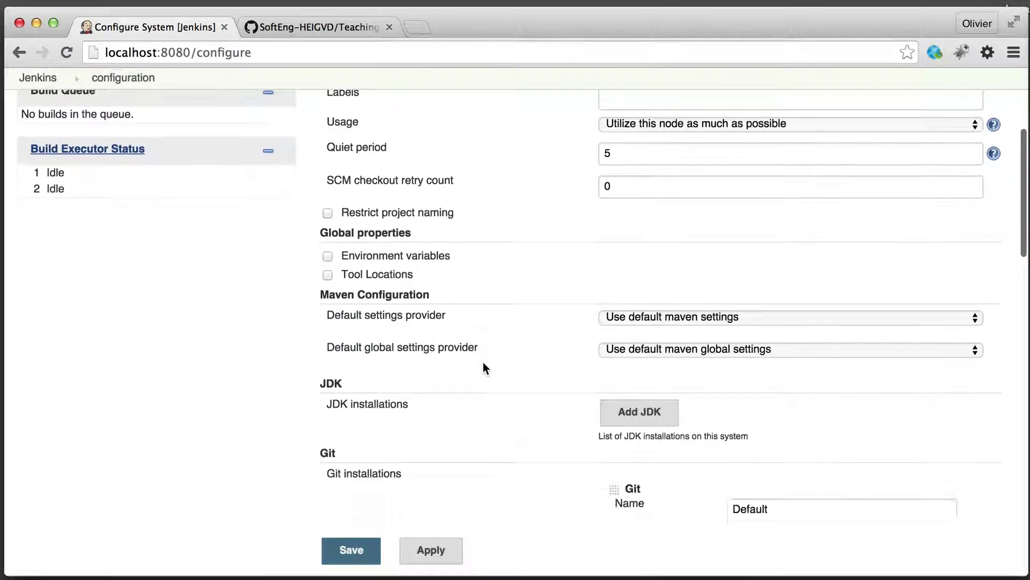
{"action": "scroll", "coordinate": [485, 368], "scroll_direction": "down", "scroll_amount": 3}
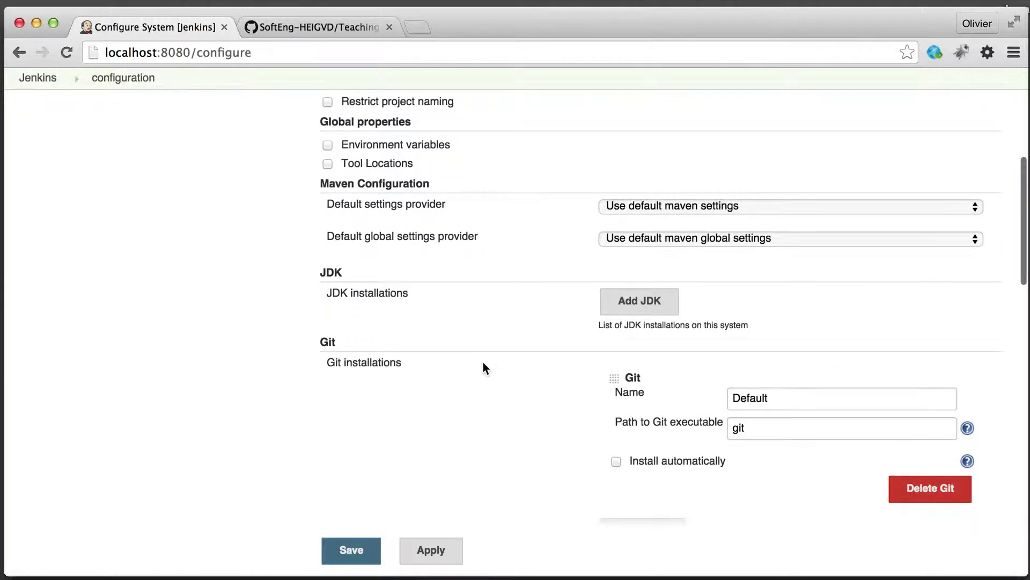
{"action": "scroll", "coordinate": [484, 367], "scroll_direction": "down", "scroll_amount": 3}
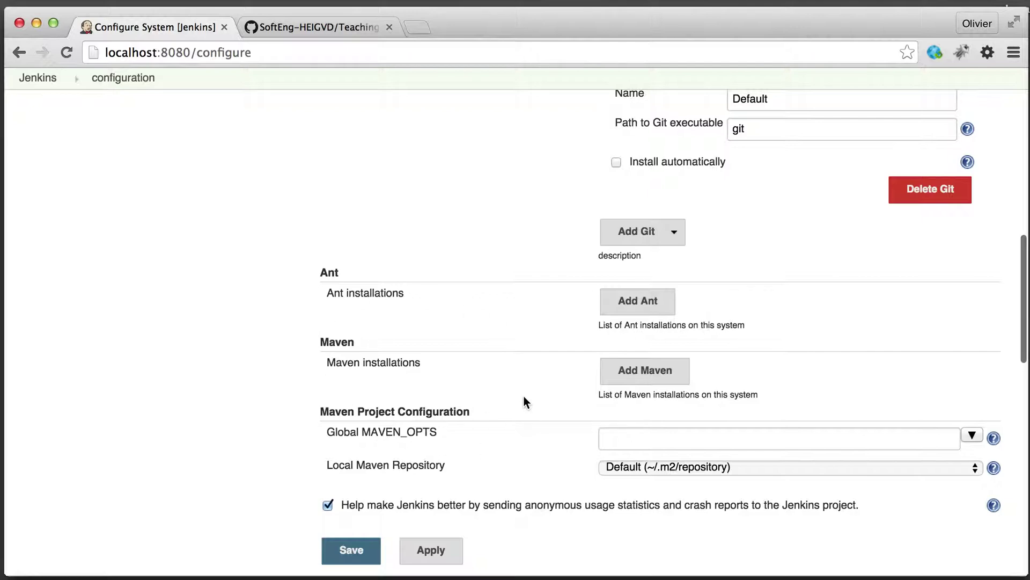
{"action": "left_click", "coordinate": [635, 373]}
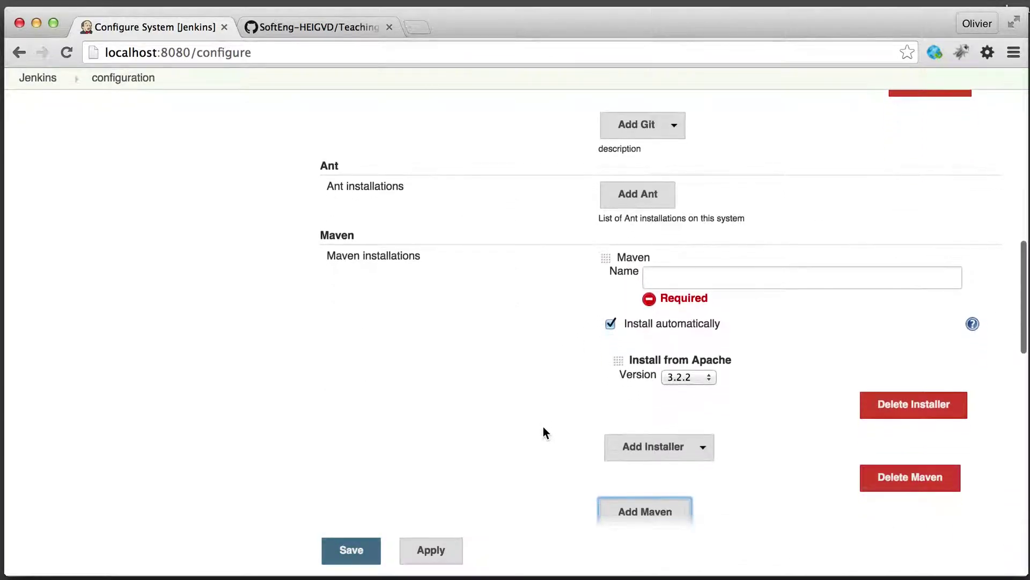
{"action": "left_click", "coordinate": [611, 323]}
{"action": "left_click", "coordinate": [722, 277]}
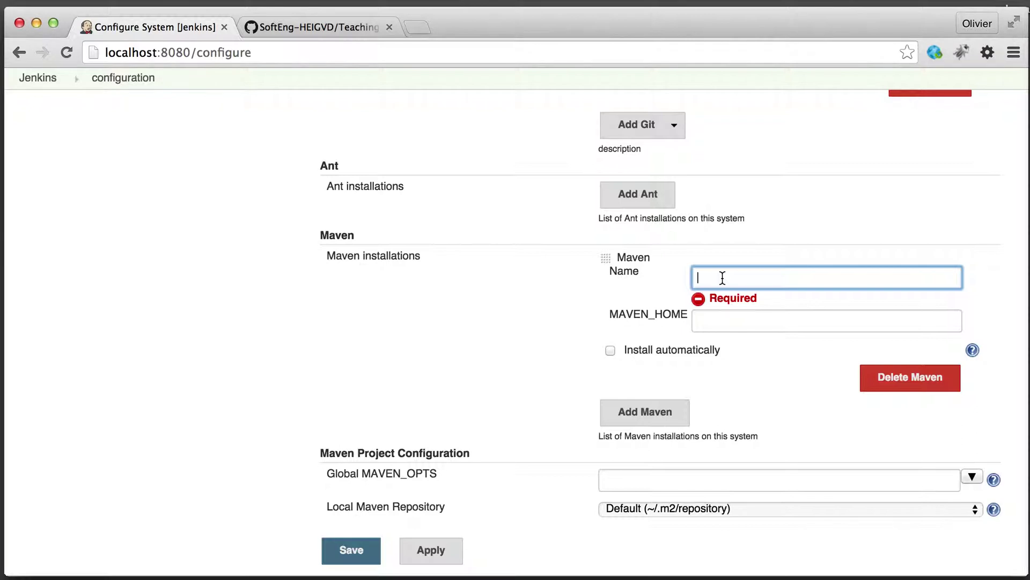
{"action": "type", "text": "System maven"}
Step: Switch to the terminal's bash session, print the working directory with pwd and copy the apache-maven-3.2.5 path for MAVEN_HOME
{"action": "left_click", "coordinate": [756, 316]}
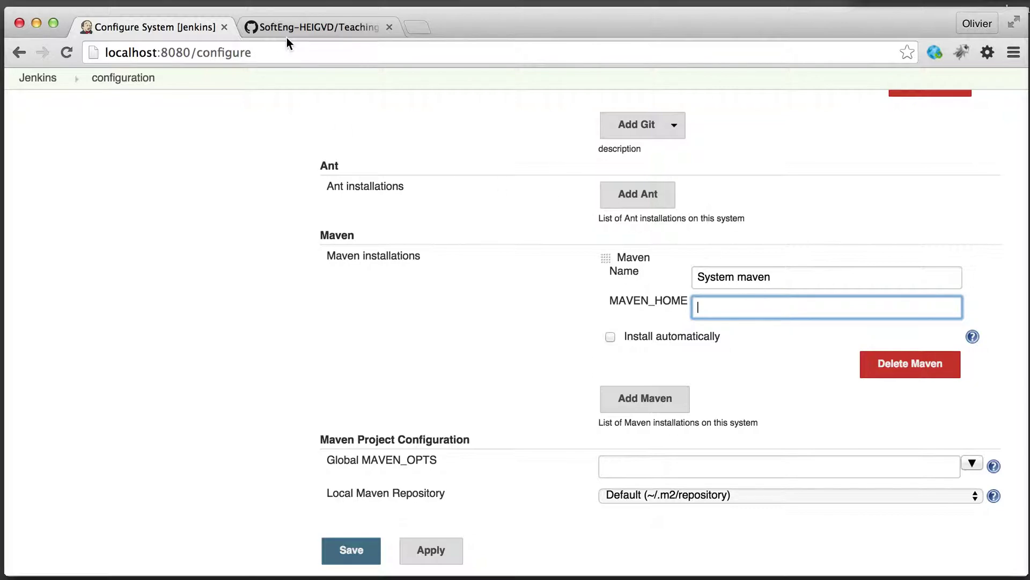
{"action": "key", "text": "super+Tab"}
{"action": "key", "text": "super+Tab"}
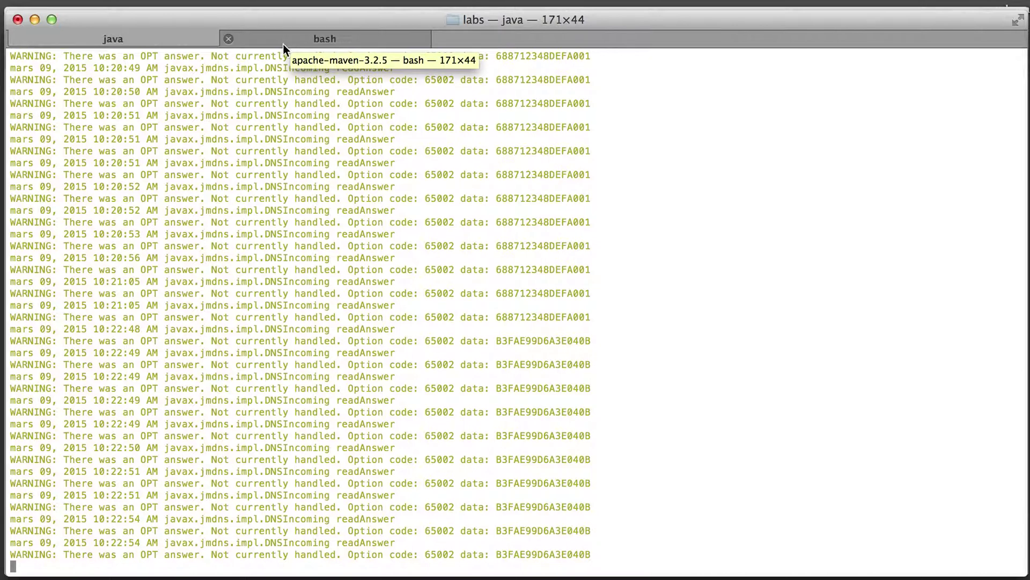
{"action": "left_click", "coordinate": [283, 43]}
{"action": "type", "text": "pwd"}
{"action": "key", "text": "Return"}
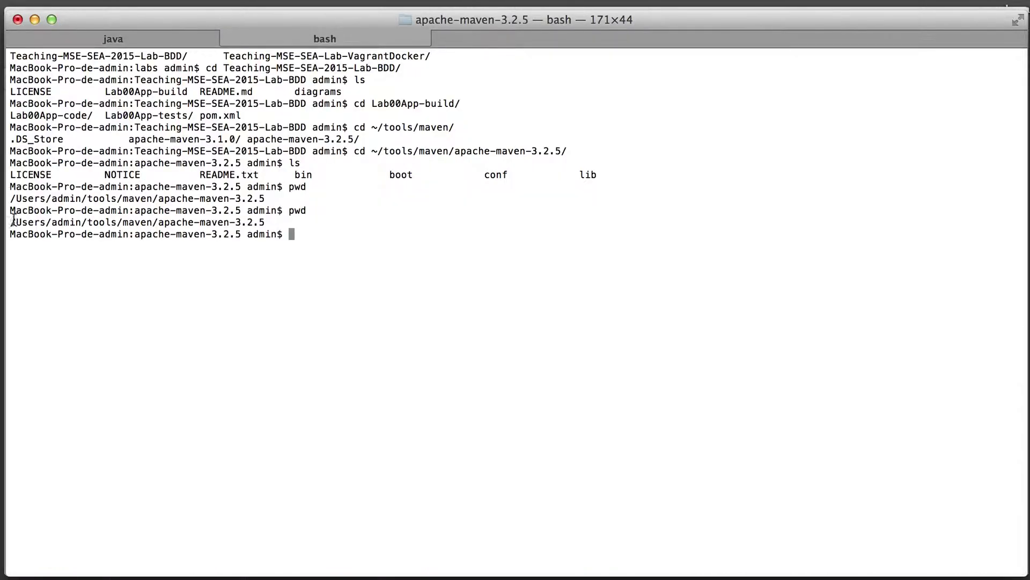
{"action": "left_click_drag", "start_coordinate": [11, 221], "coordinate": [265, 221]}
{"action": "key", "text": "super+c"}
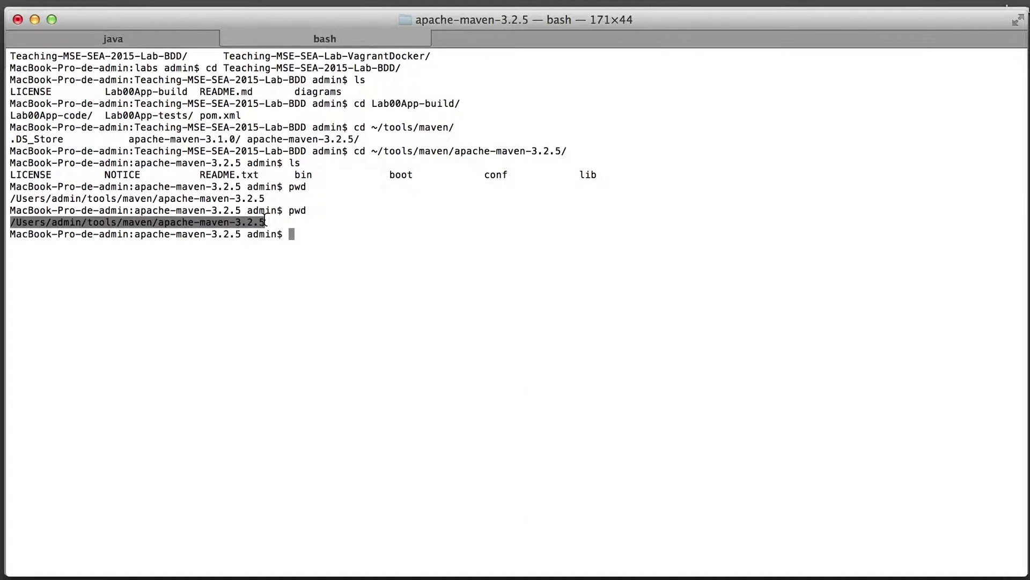
Step: Back in the browser, set MAVEN_HOME to /Users/admin/tools/maven/apache-maven-3.2.5 and save the system configuration
{"action": "key", "text": "super+Tab"}
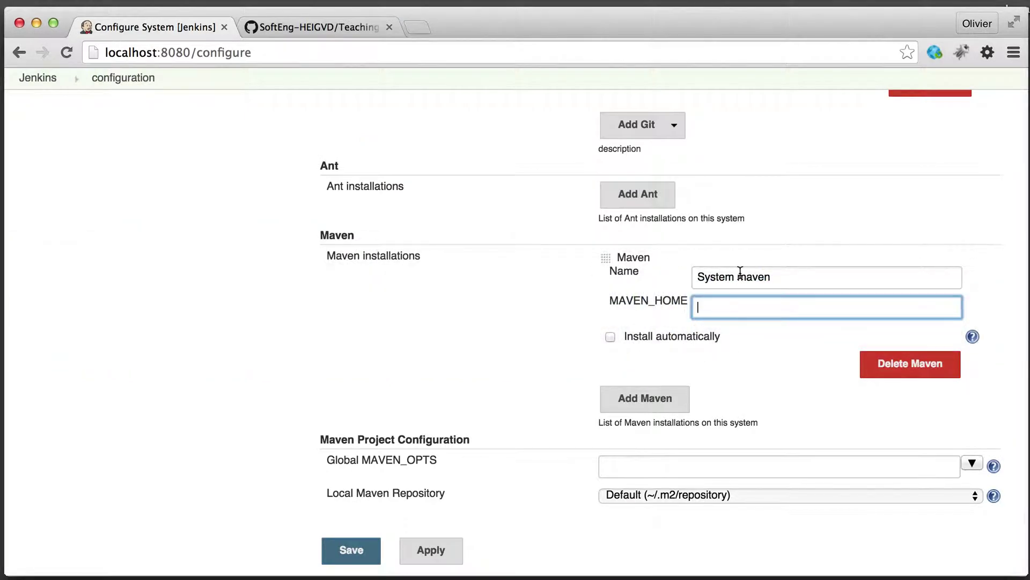
{"action": "key", "text": "super+v"}
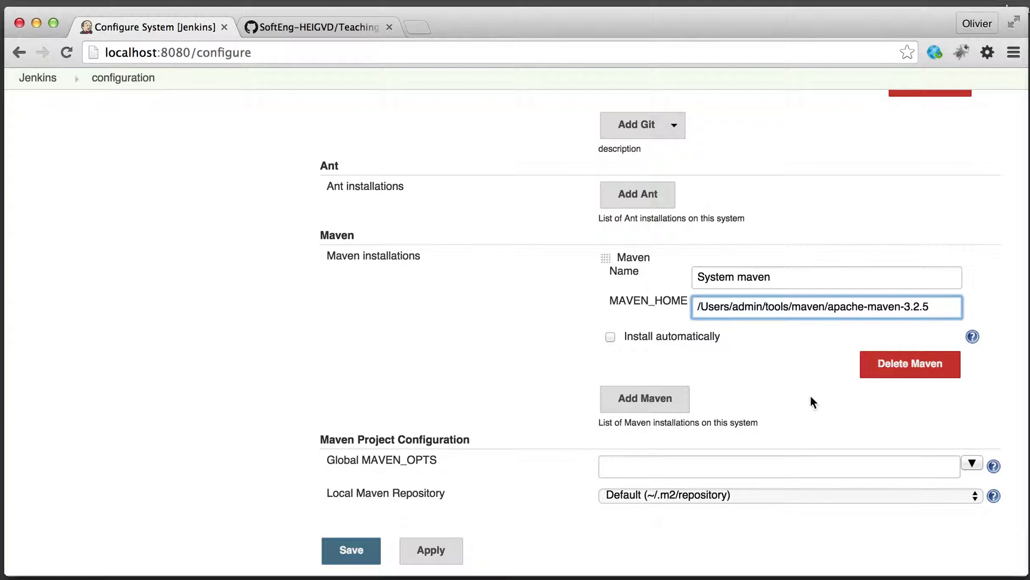
{"action": "left_click", "coordinate": [350, 552]}
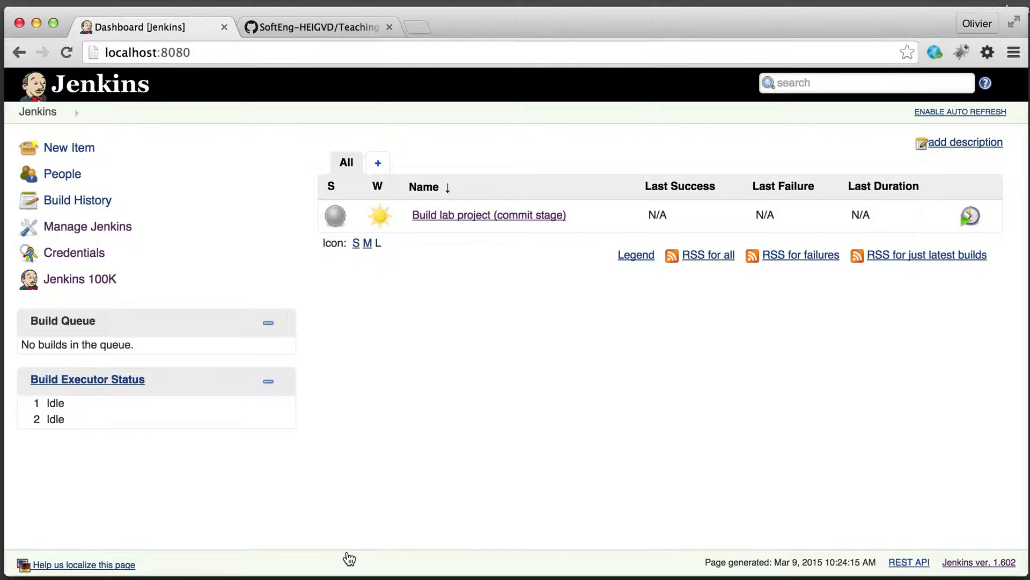
Step: Open the configuration of the "Build lab project (commit stage)" job and go to its Build section
{"action": "left_click", "coordinate": [440, 217]}
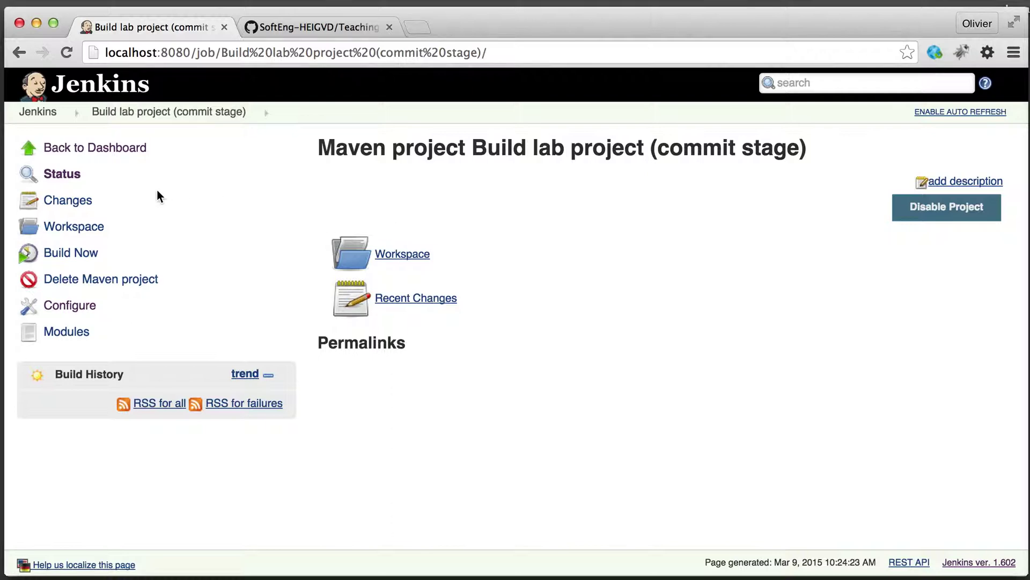
{"action": "left_click", "coordinate": [79, 311]}
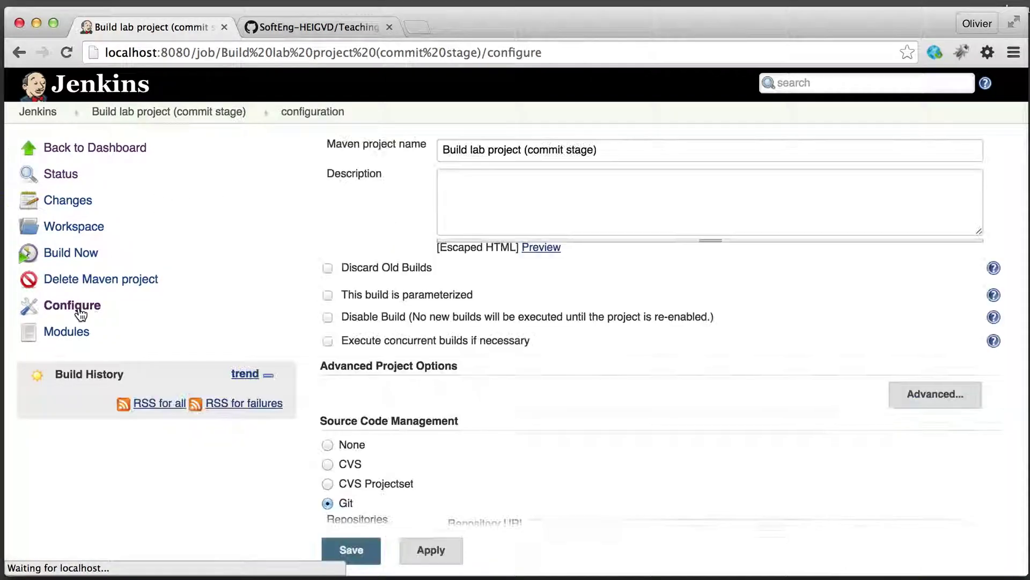
{"action": "scroll", "coordinate": [439, 408], "scroll_direction": "down", "scroll_amount": 5}
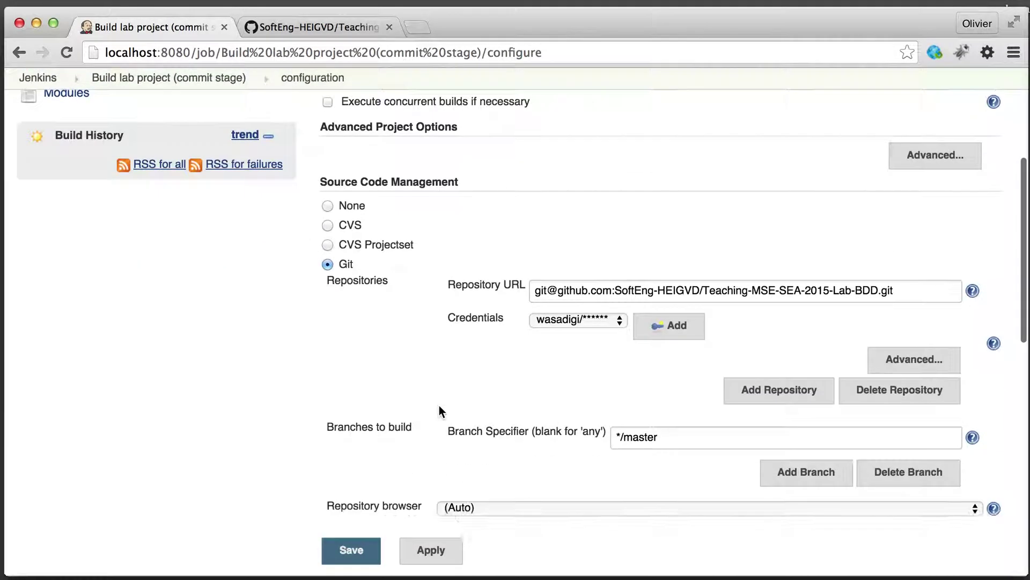
{"action": "scroll", "coordinate": [439, 406], "scroll_direction": "down", "scroll_amount": 7}
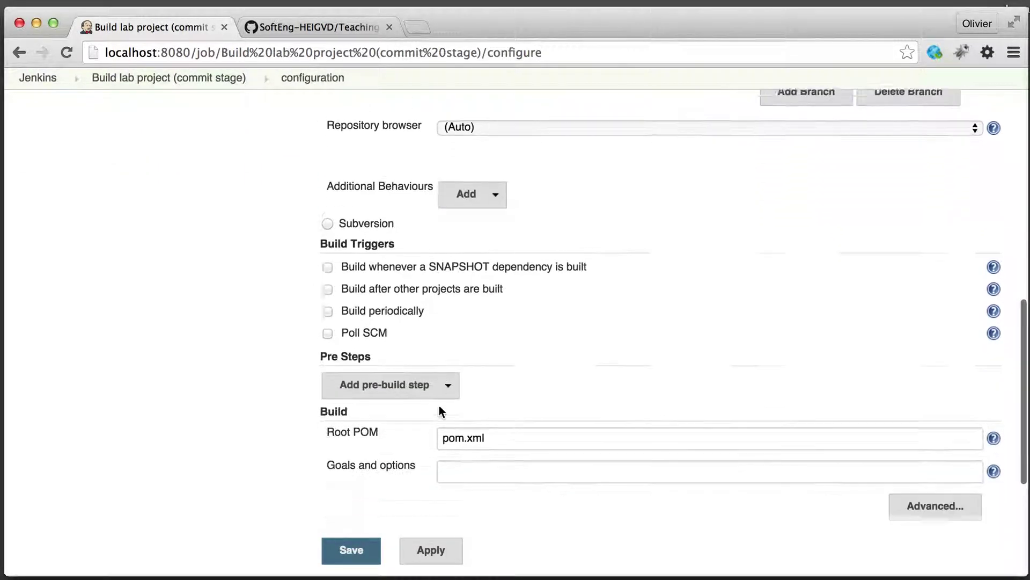
{"action": "scroll", "coordinate": [439, 411], "scroll_direction": "down", "scroll_amount": 3}
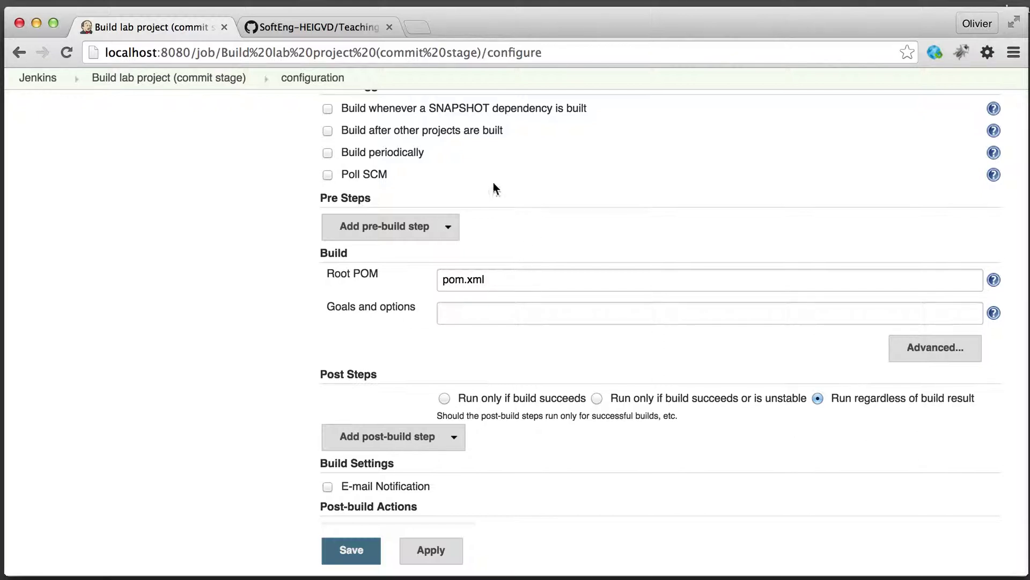
Step: Open the Lab00App-build folder in the GitHub repository and copy the folder name from the page address
{"action": "left_click", "coordinate": [313, 28]}
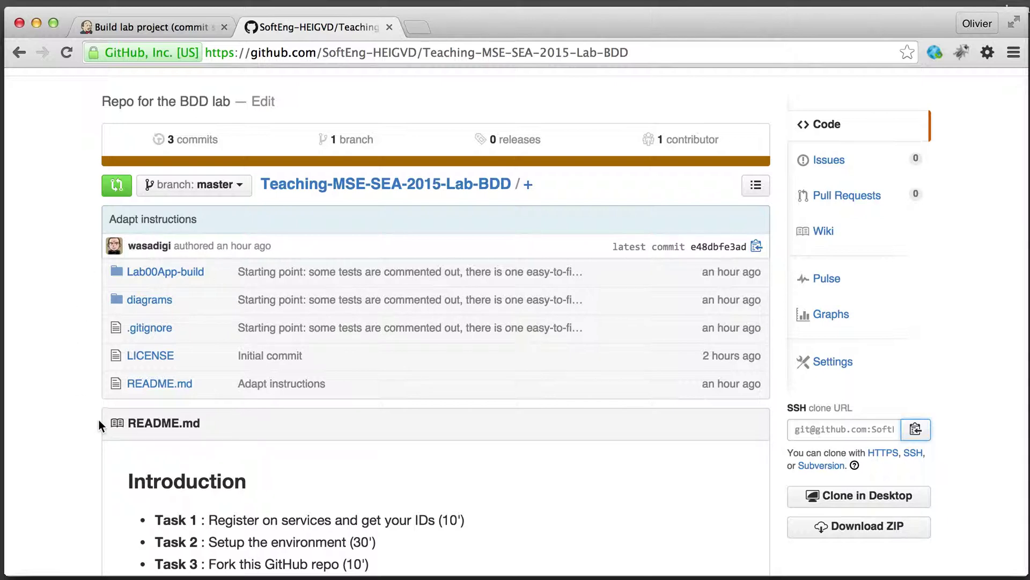
{"action": "left_click", "coordinate": [152, 275]}
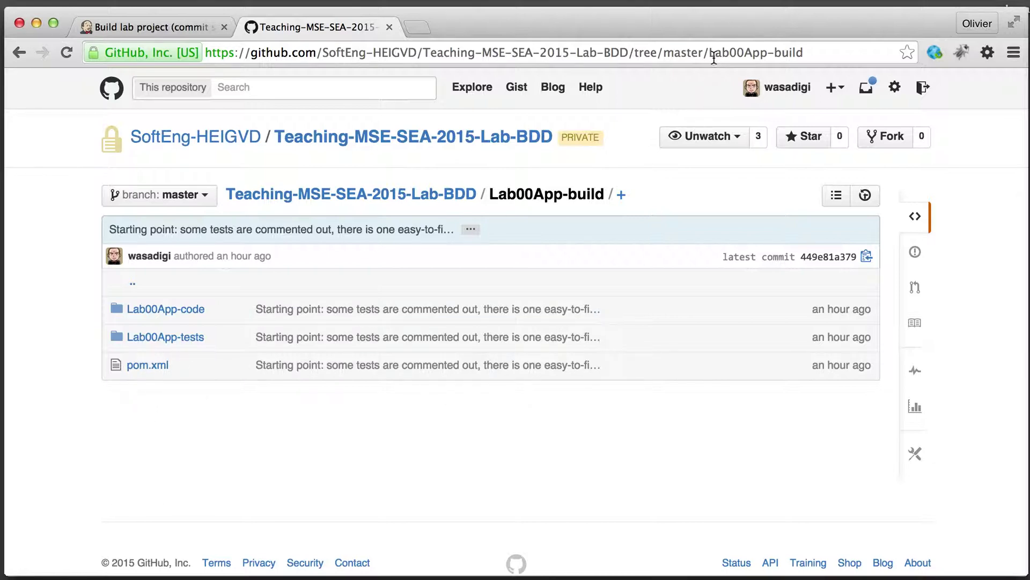
{"action": "left_click_drag", "start_coordinate": [709, 54], "coordinate": [813, 57]}
{"action": "key", "text": "super+c"}
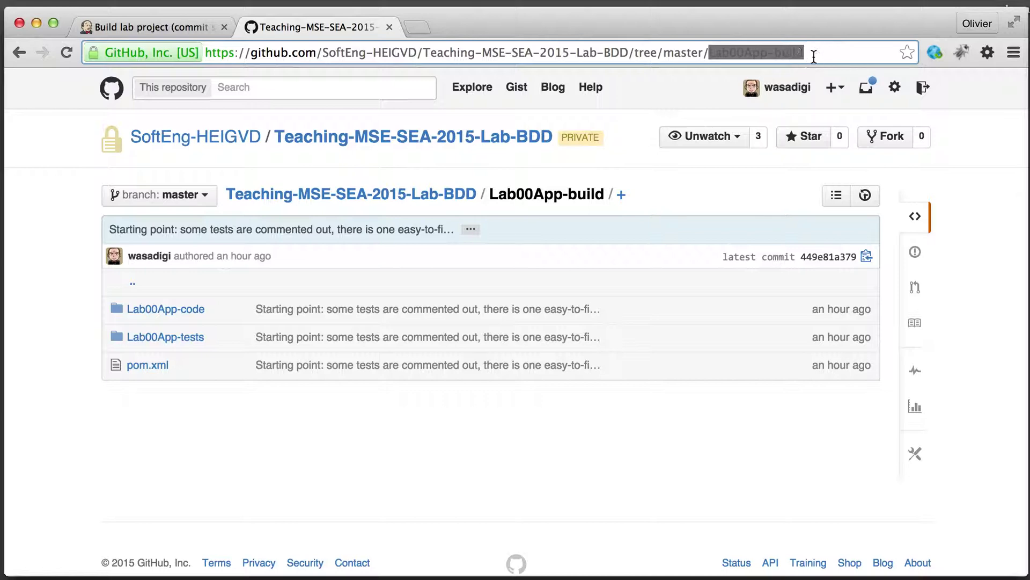
Step: Set the Jenkins job's Root POM to ./Lab00App-build/pom.xml
{"action": "left_click", "coordinate": [184, 26]}
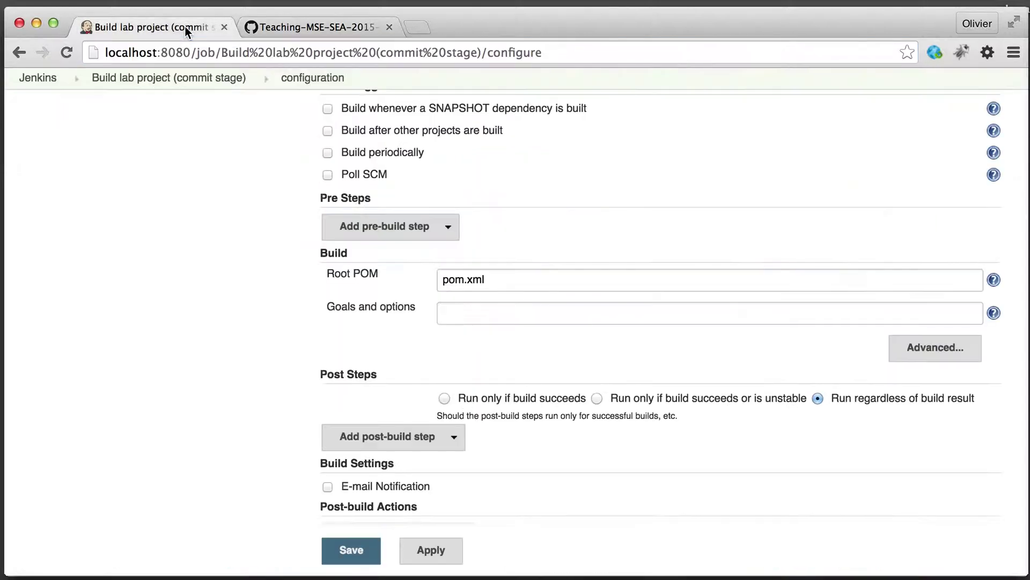
{"action": "left_click", "coordinate": [445, 283]}
{"action": "type", "text": "."}
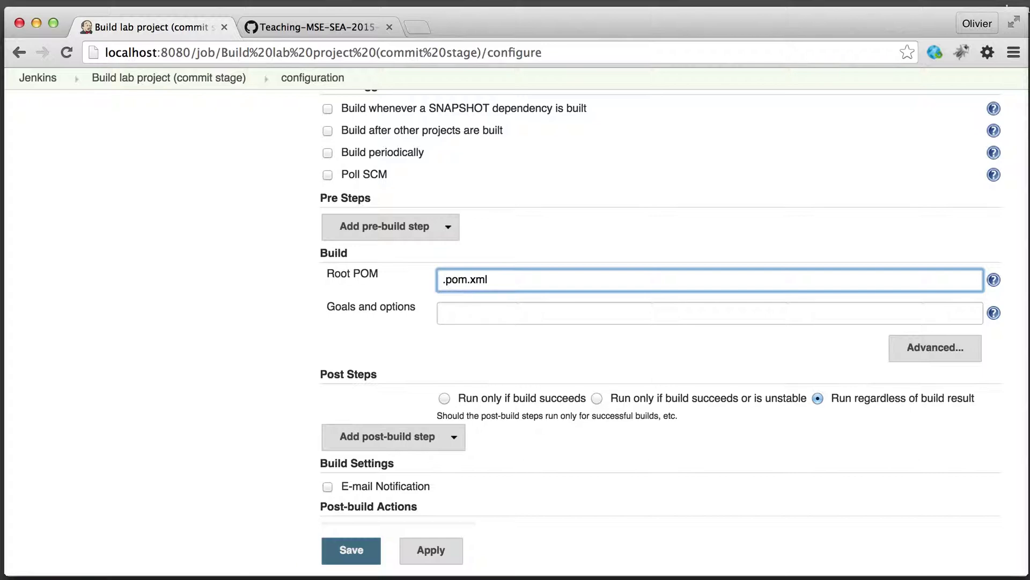
{"action": "type", "text": "/"}
{"action": "key", "text": "super+v"}
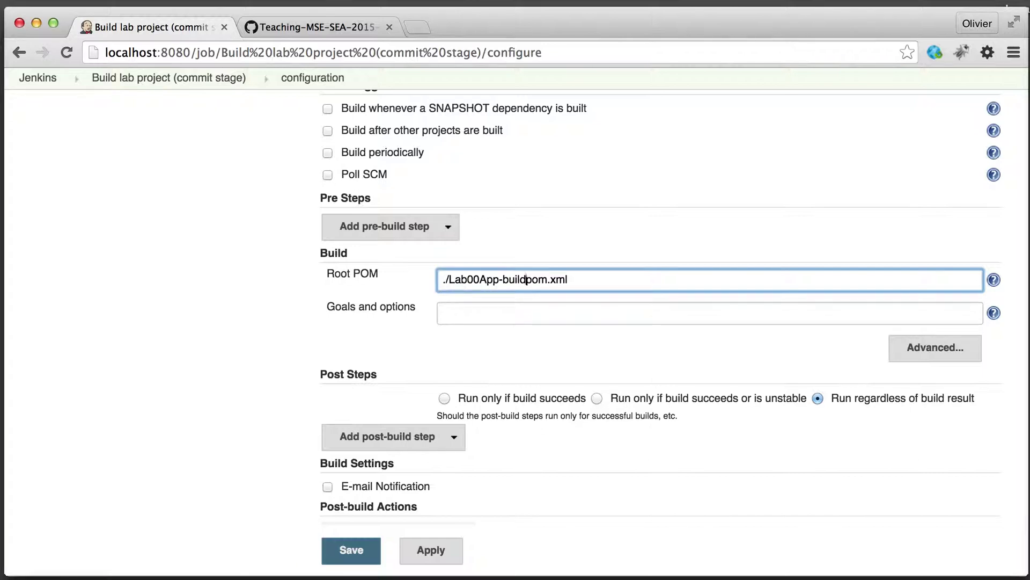
{"action": "type", "text": "/"}
Step: Set the job's Maven goals and options to "clean install", review the configuration and save it
{"action": "left_click", "coordinate": [488, 306]}
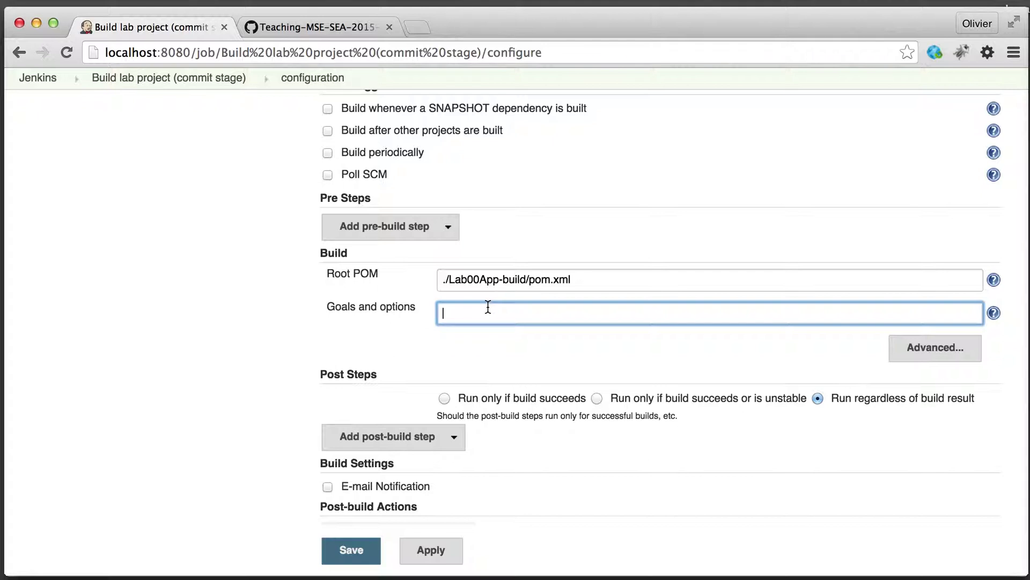
{"action": "type", "text": "clean"}
{"action": "type", "text": "install"}
{"action": "scroll", "coordinate": [272, 422], "scroll_direction": "down", "scroll_amount": 3}
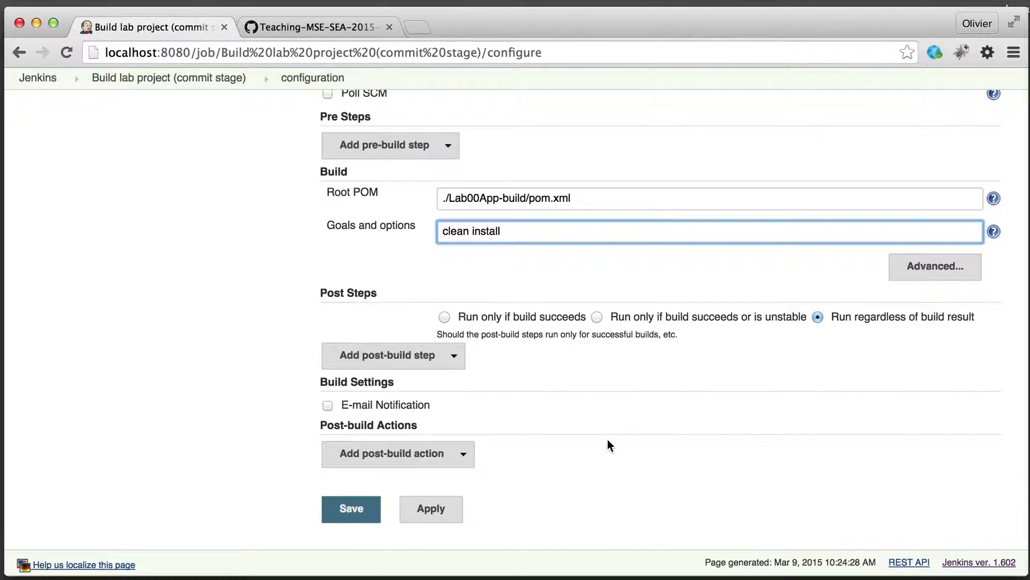
{"action": "scroll", "coordinate": [597, 396], "scroll_direction": "up", "scroll_amount": 5}
{"action": "scroll", "coordinate": [597, 399], "scroll_direction": "up", "scroll_amount": 10}
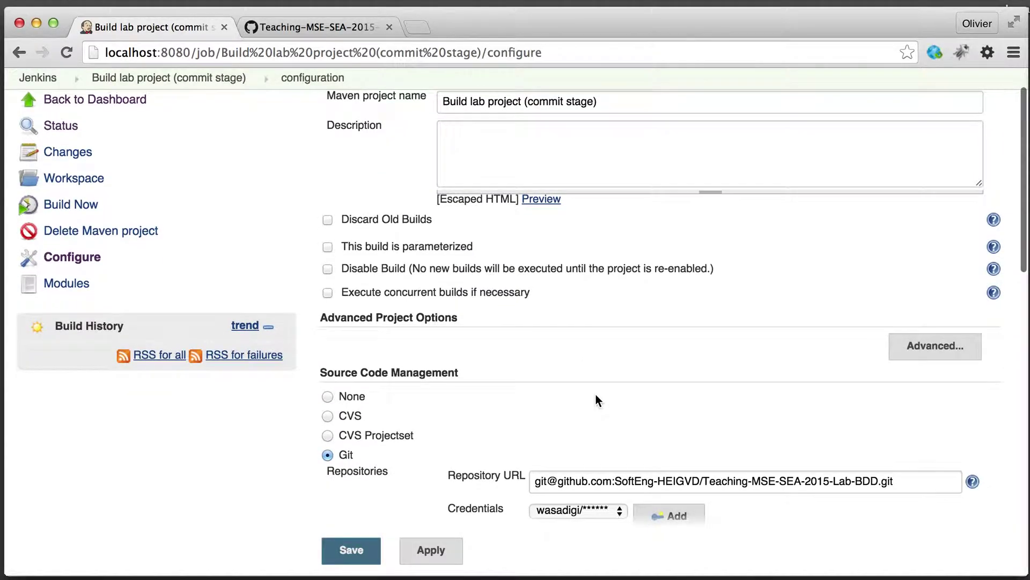
{"action": "scroll", "coordinate": [597, 400], "scroll_direction": "down", "scroll_amount": 15}
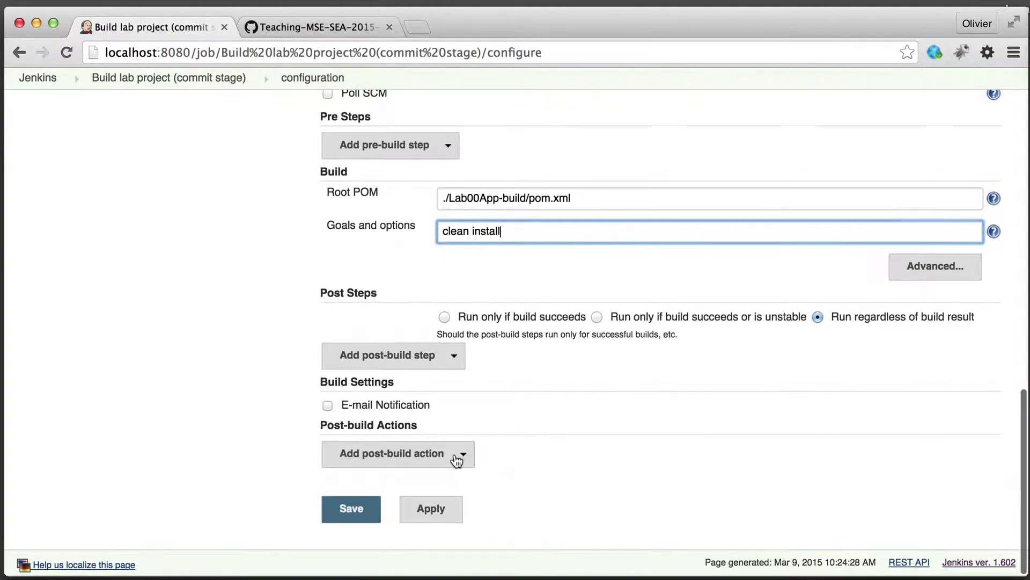
{"action": "left_click", "coordinate": [351, 510]}
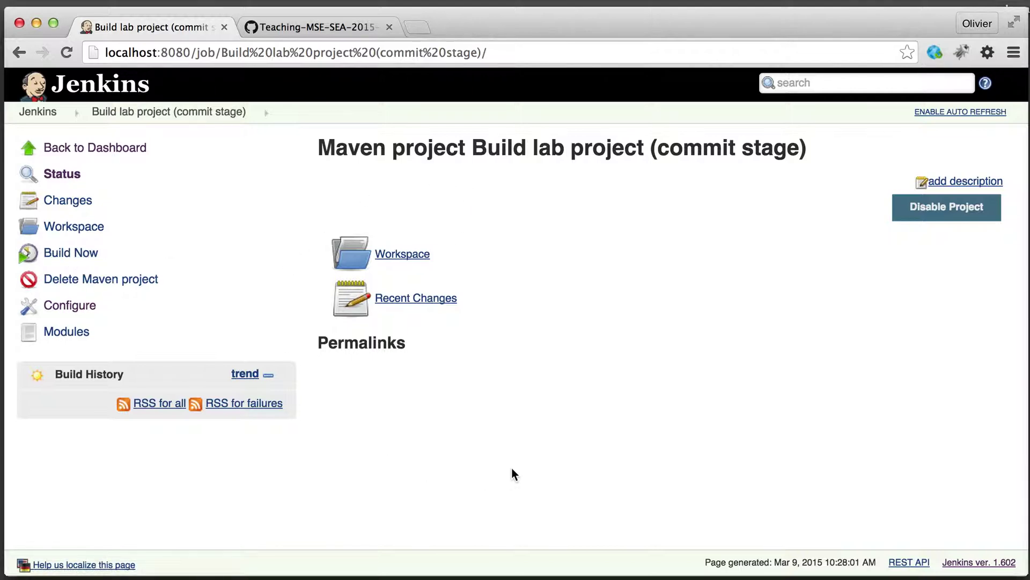
Step: Return to the Jenkins dashboard and start a build of the "Build lab project (commit stage)" job
{"action": "left_click", "coordinate": [39, 111]}
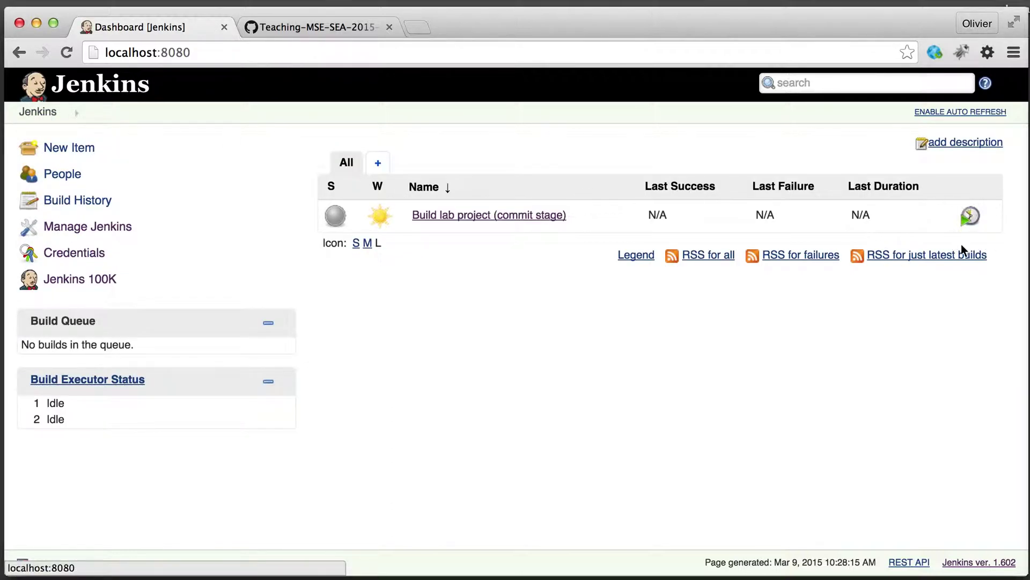
{"action": "left_click", "coordinate": [970, 217]}
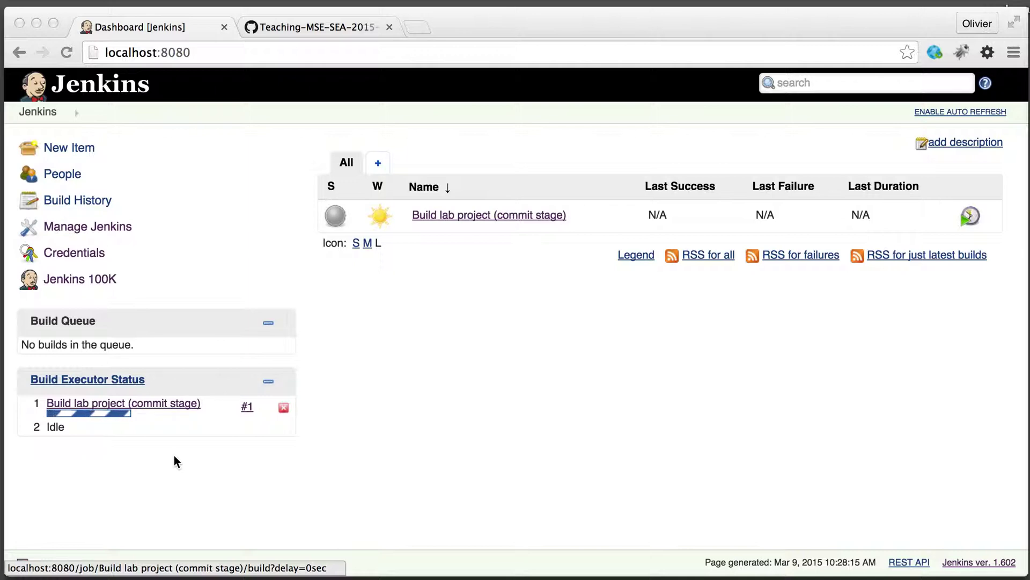
{"action": "left_click", "coordinate": [174, 455]}
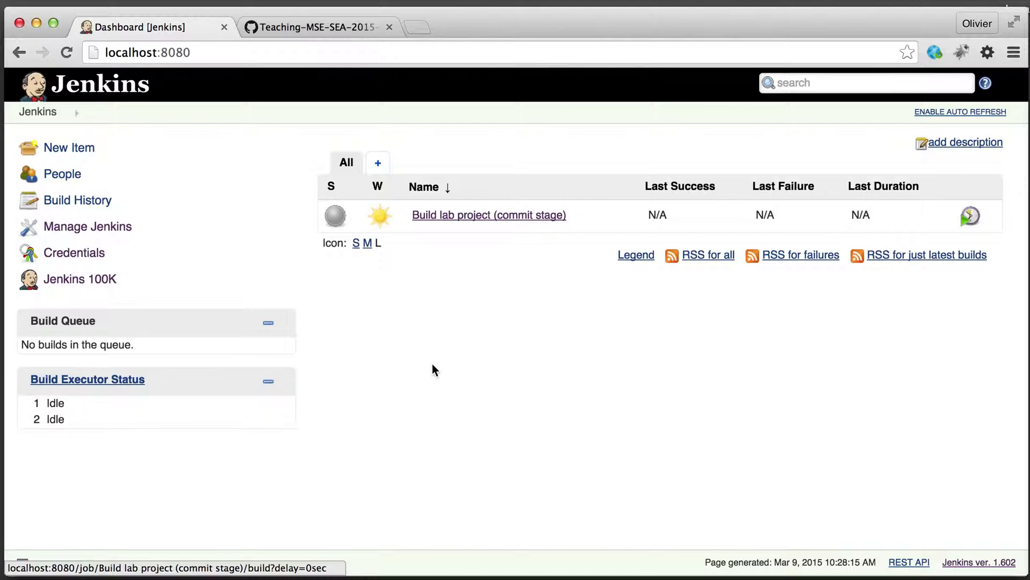
Step: Open the "Build lab project (commit stage)" job and view the console output of build #1
{"action": "left_click", "coordinate": [457, 220]}
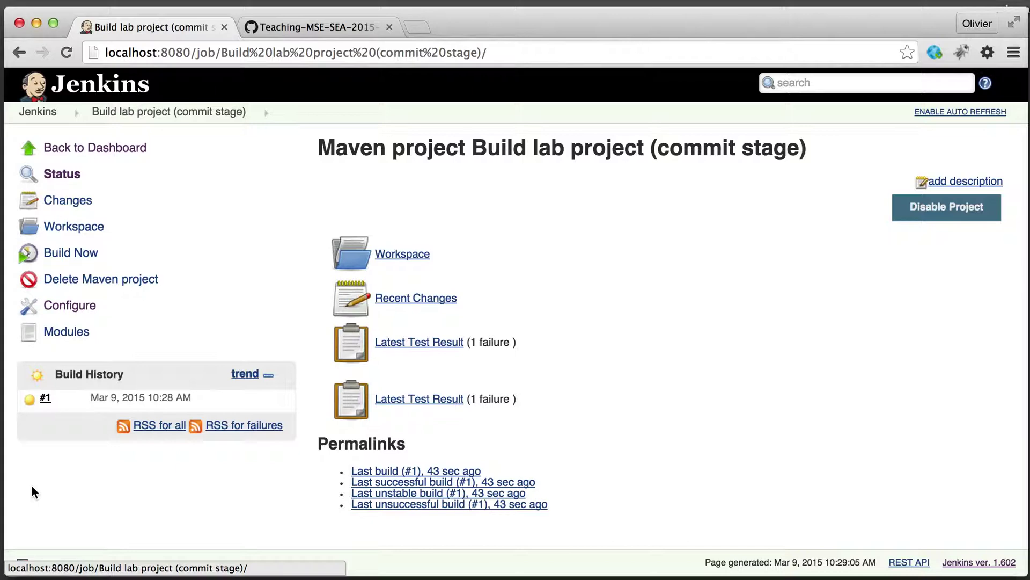
{"action": "left_click", "coordinate": [45, 404]}
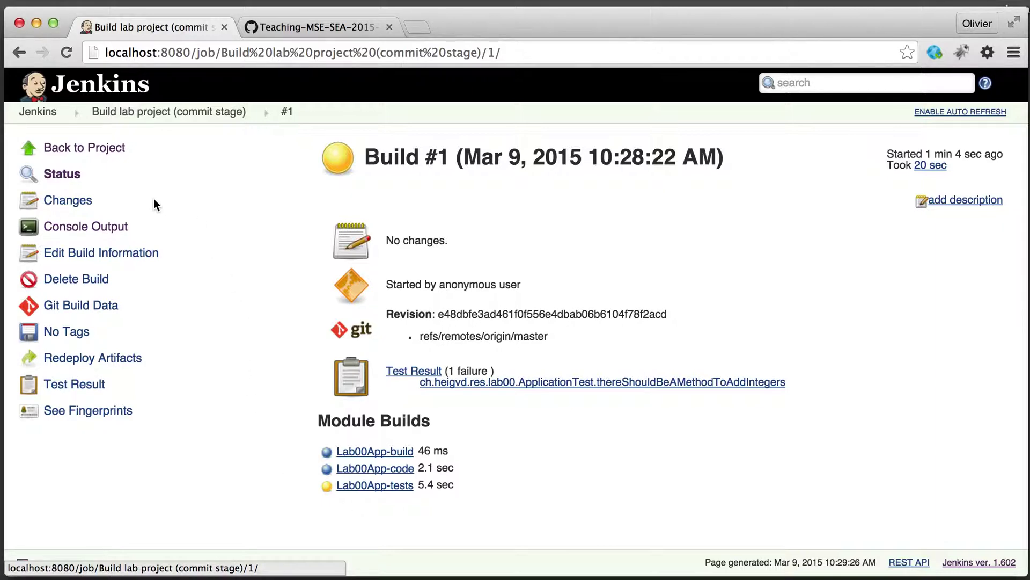
{"action": "left_click", "coordinate": [102, 228]}
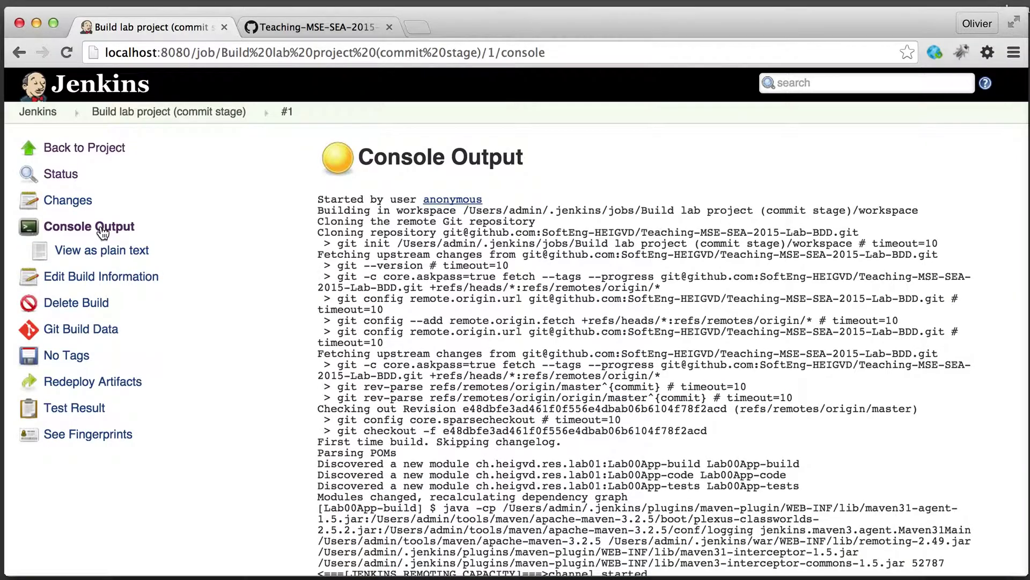
Step: Examine the Git checkout, Maven build and TESTS sections of the console log, highlighting the ApplicationTest output, and return to the log's beginning
{"action": "scroll", "coordinate": [483, 418], "scroll_direction": "down", "scroll_amount": 3}
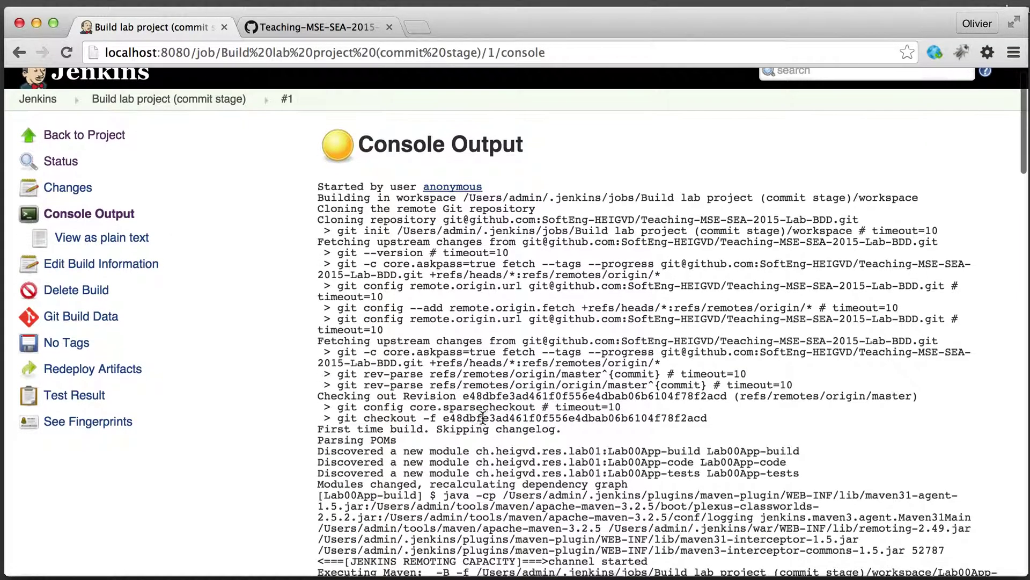
{"action": "scroll", "coordinate": [482, 417], "scroll_direction": "down", "scroll_amount": 15}
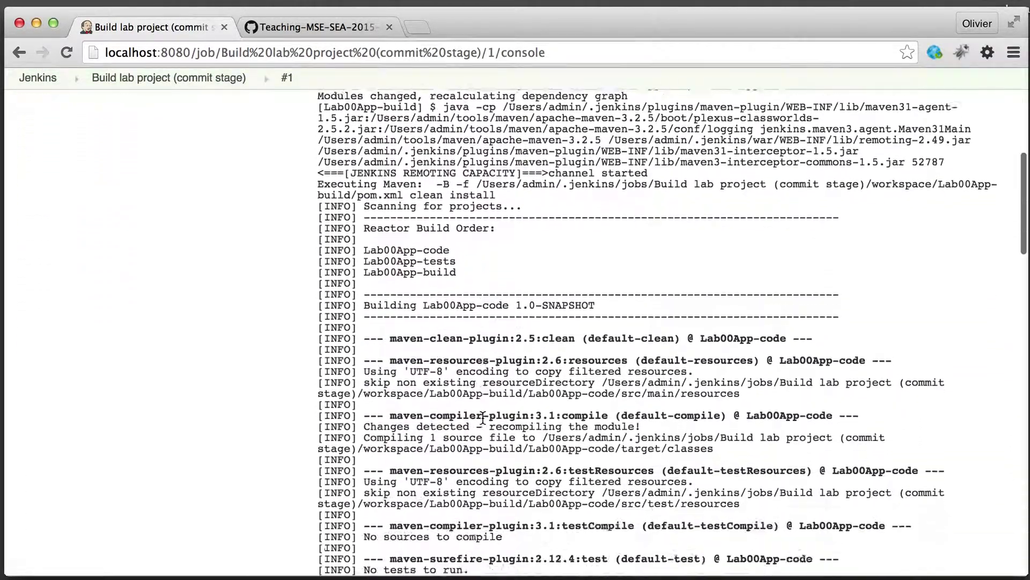
{"action": "scroll", "coordinate": [482, 417], "scroll_direction": "down", "scroll_amount": 14}
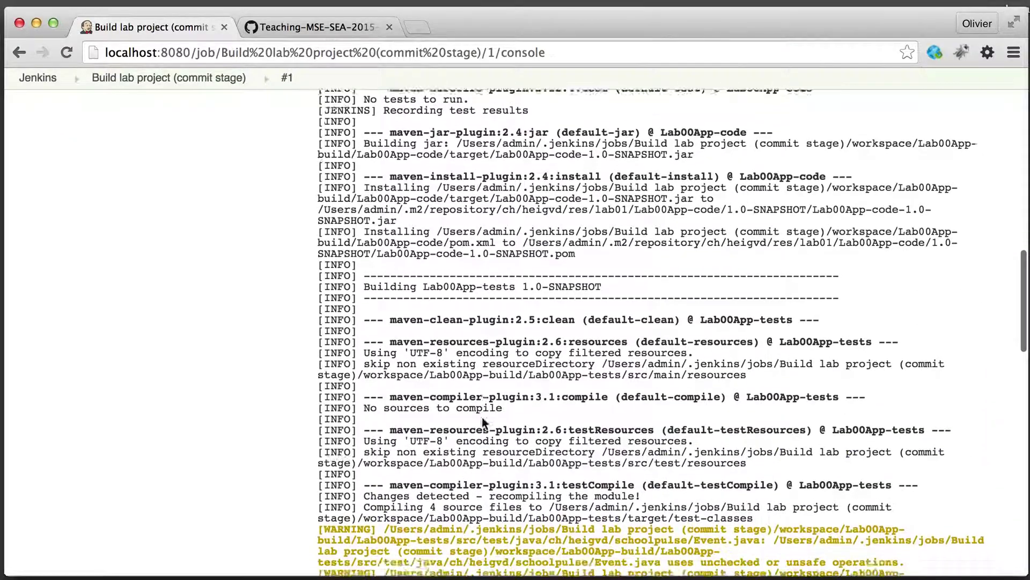
{"action": "scroll", "coordinate": [483, 418], "scroll_direction": "down", "scroll_amount": 6}
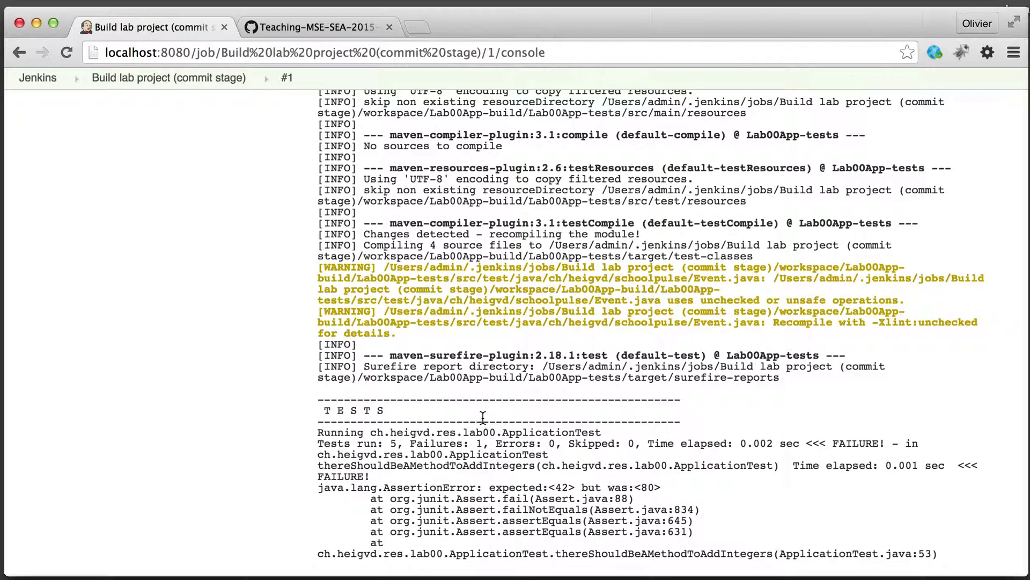
{"action": "scroll", "coordinate": [483, 417], "scroll_direction": "down", "scroll_amount": 7}
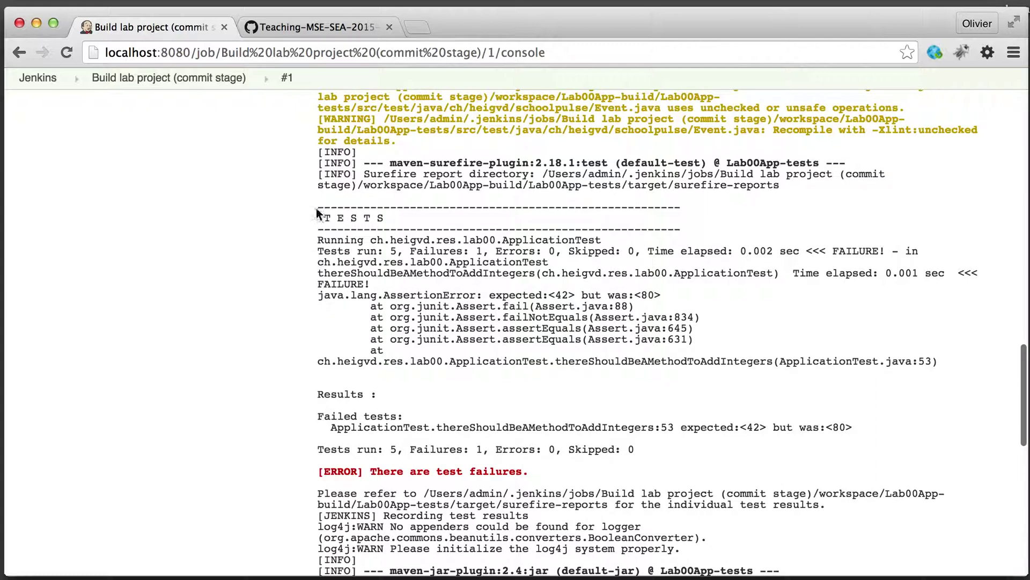
{"action": "left_click_drag", "start_coordinate": [318, 208], "coordinate": [314, 379]}
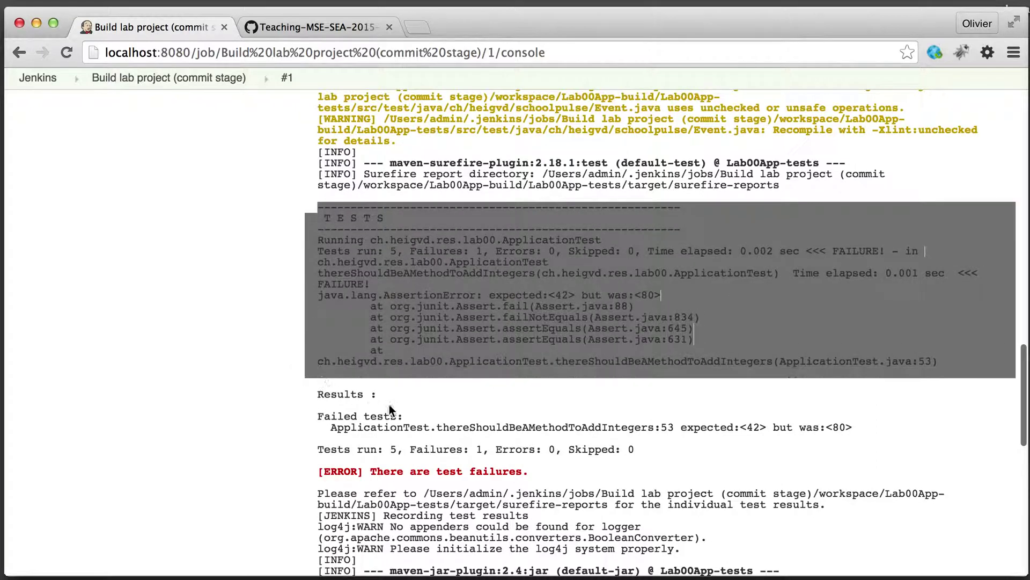
{"action": "left_click", "coordinate": [390, 404]}
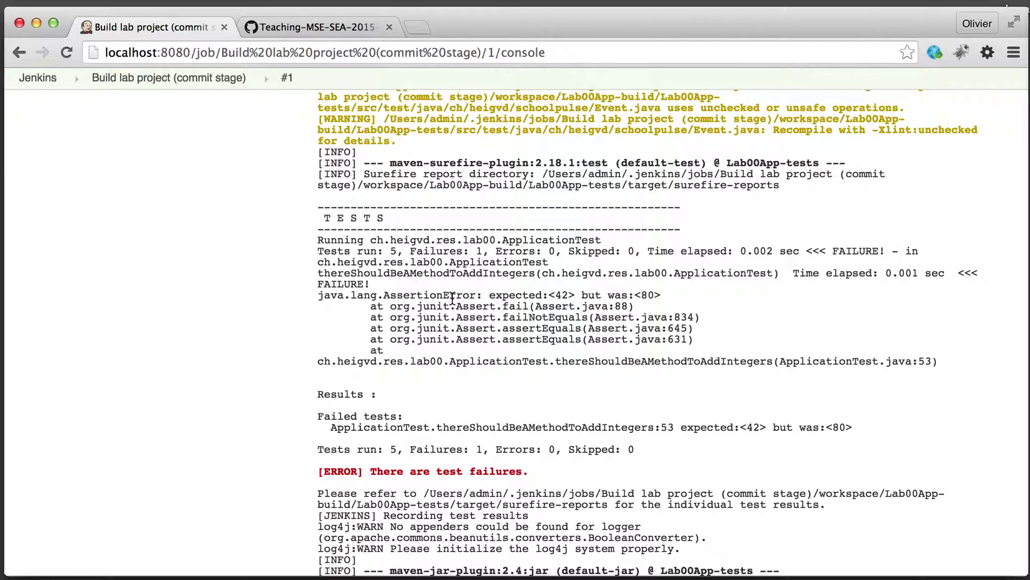
{"action": "scroll", "coordinate": [537, 322], "scroll_direction": "down", "scroll_amount": 2}
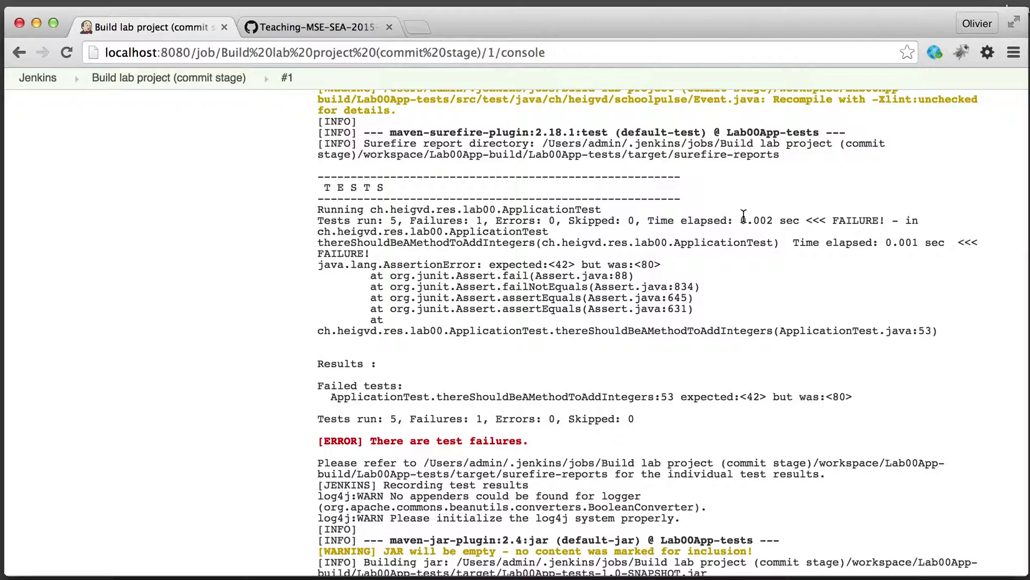
{"action": "scroll", "coordinate": [743, 214], "scroll_direction": "up", "scroll_amount": 20}
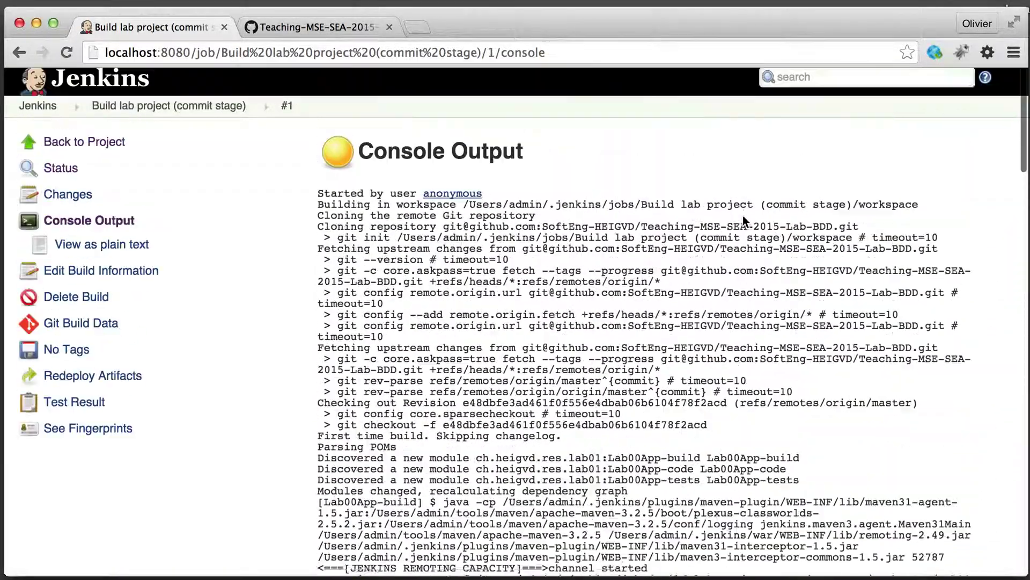
{"action": "scroll", "coordinate": [743, 215], "scroll_direction": "up", "scroll_amount": 1}
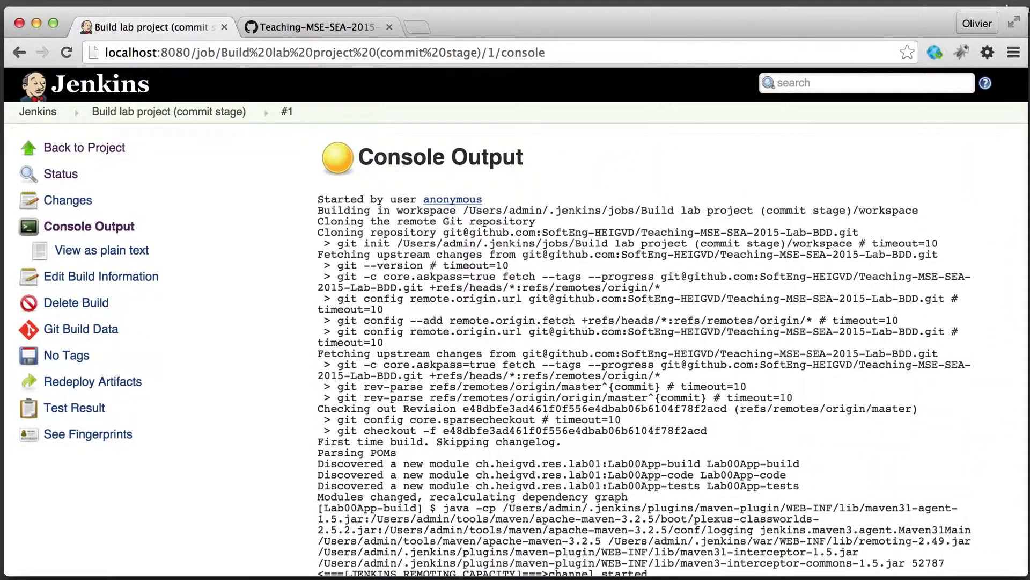